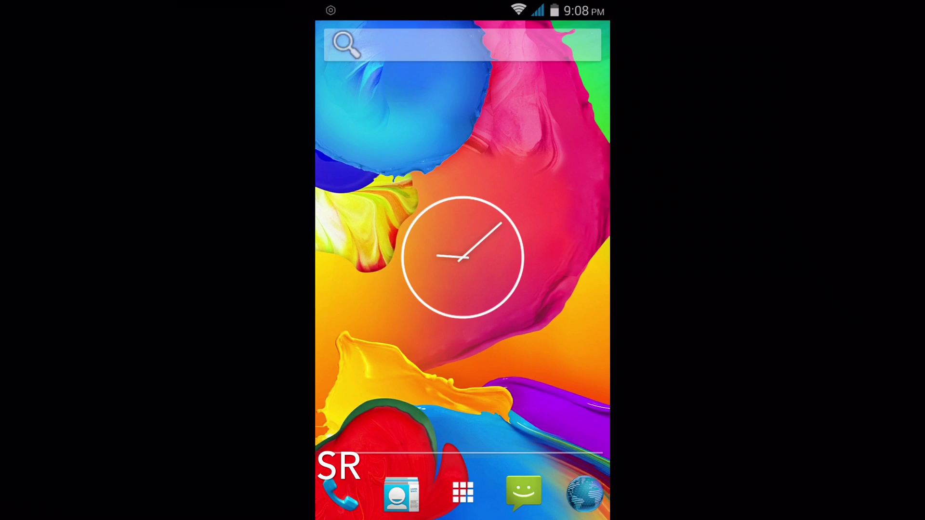
From quick settings' Wi-Fi tile, view the details of the connected LTE network
drag(463, 3, 462, 289)
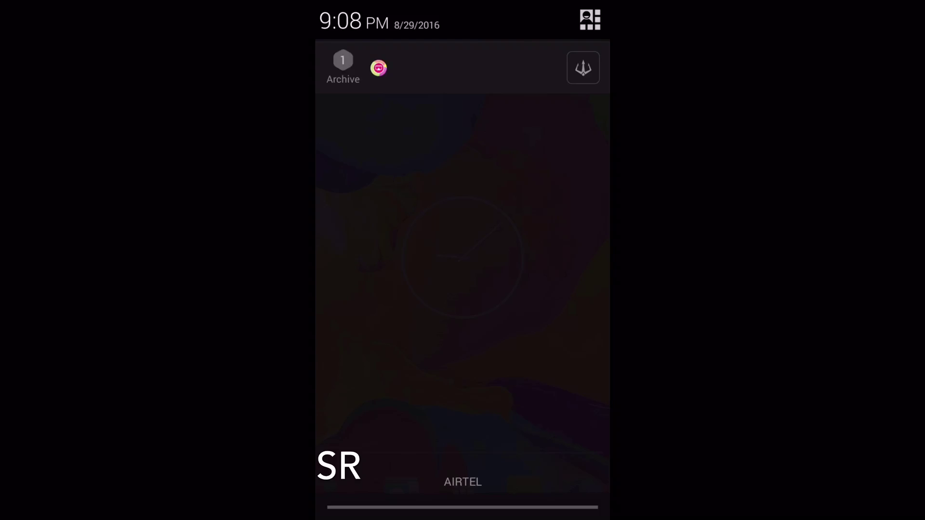
click(590, 20)
click(364, 177)
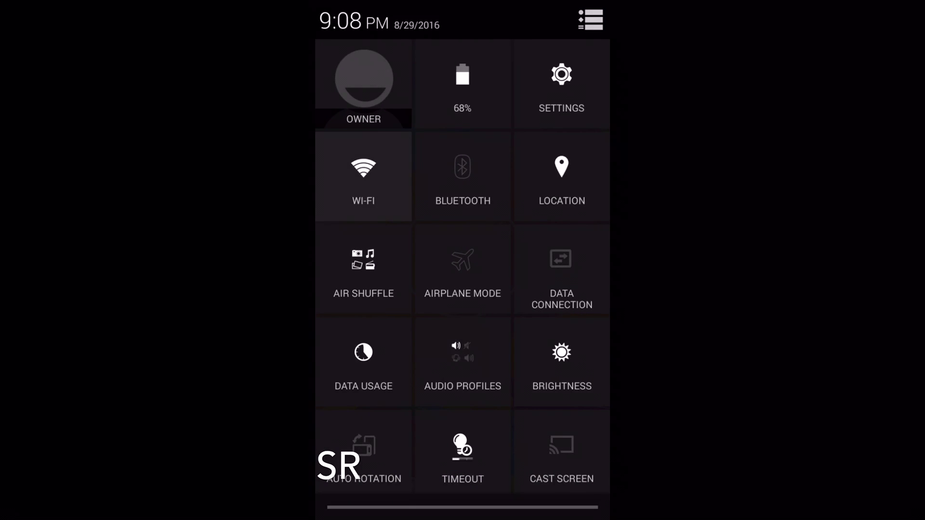
click(433, 88)
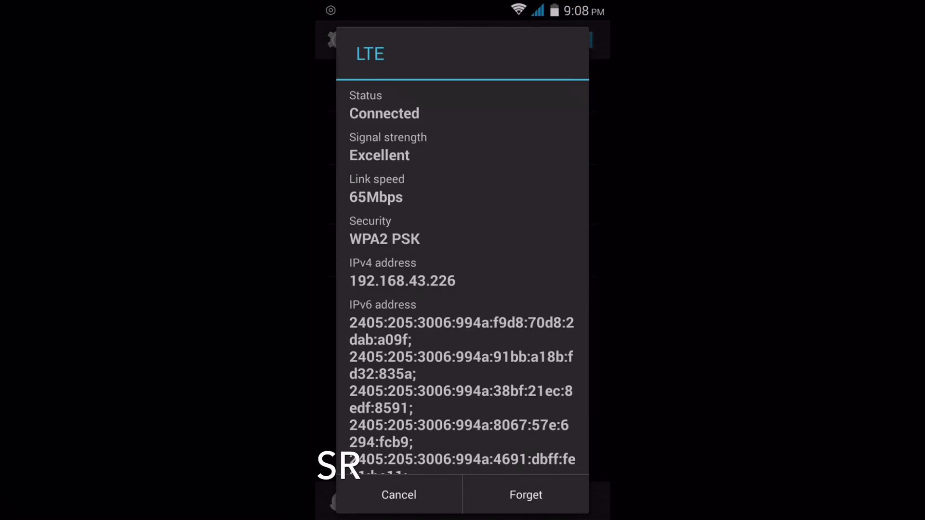
scroll(462, 278, down, 5)
scroll(463, 278, down, 5)
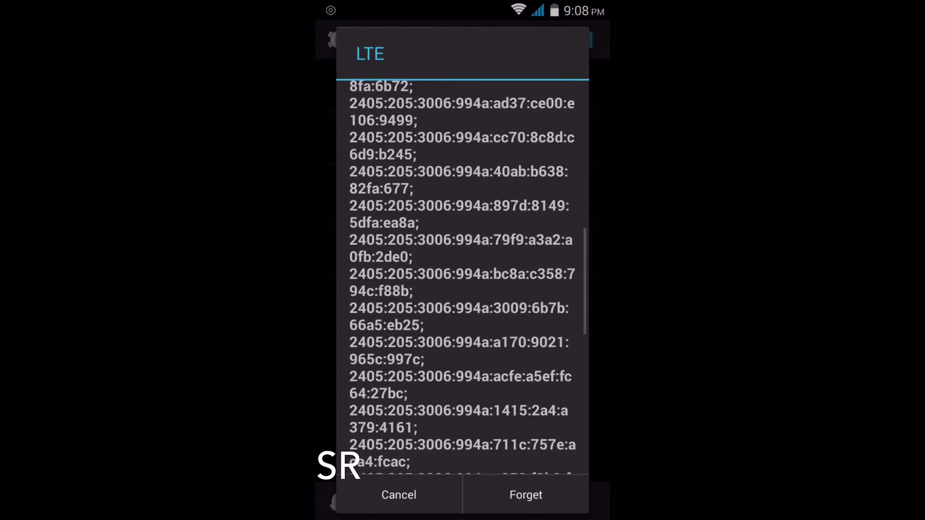
scroll(462, 278, down, 5)
scroll(463, 277, up, 10)
scroll(462, 277, up, 10)
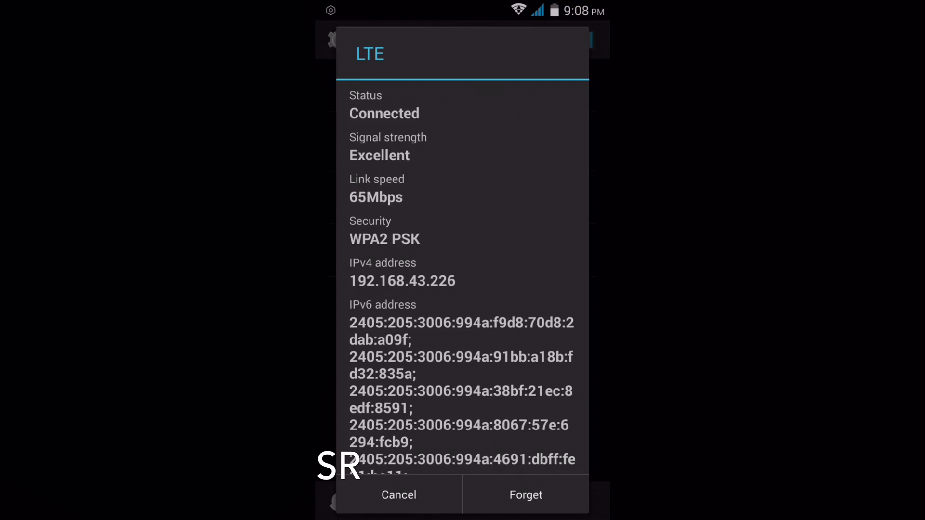
Close the LTE network details and page through the app drawer from the home screen
key(Escape)
key(Home)
click(462, 492)
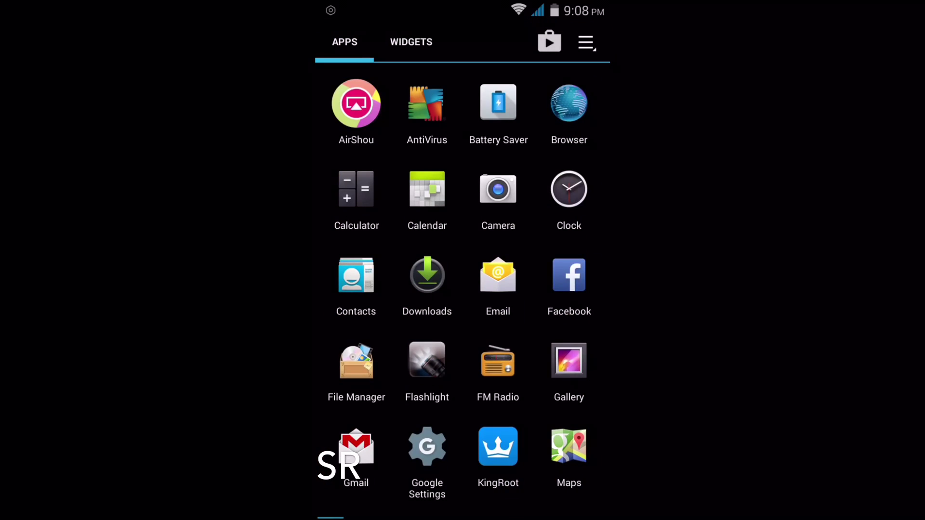
drag(549, 290, 361, 289)
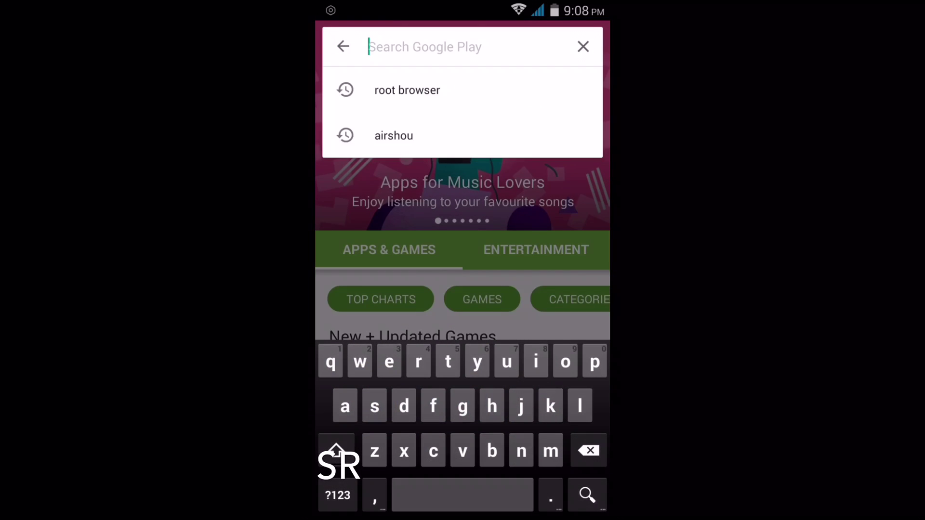
text(root)
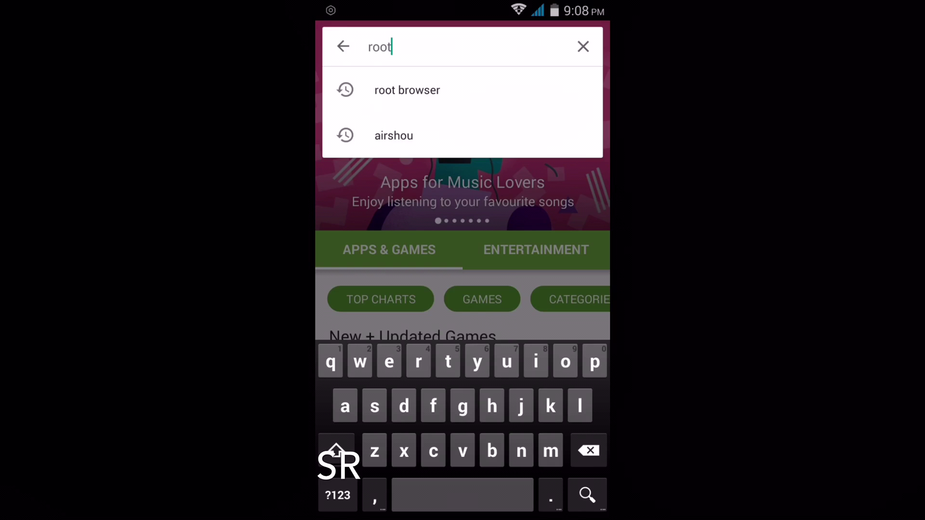
text( browse)
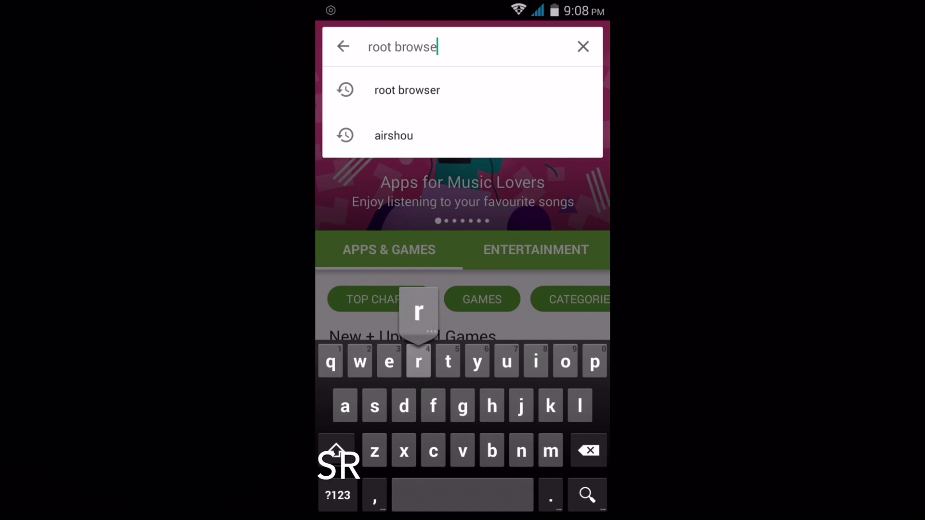
text(r)
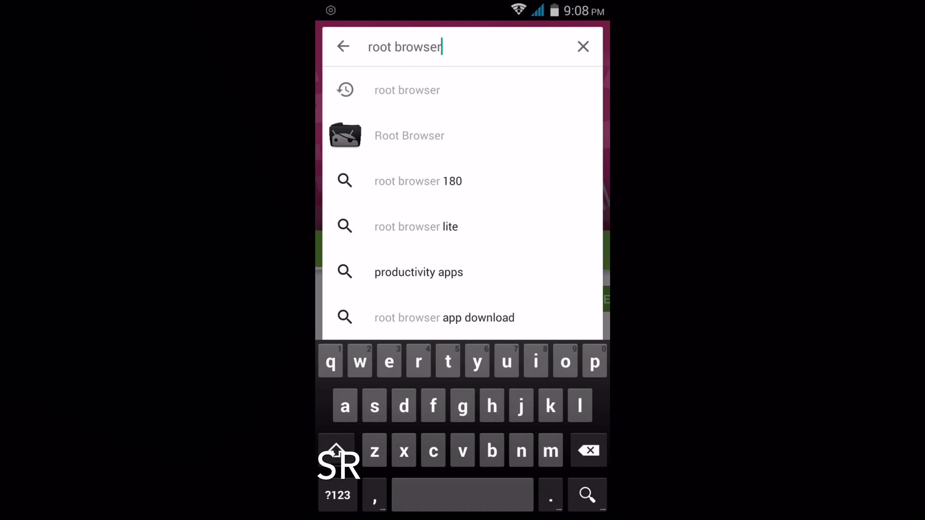
Open the Root Browser app page in Play Store and install it
click(409, 135)
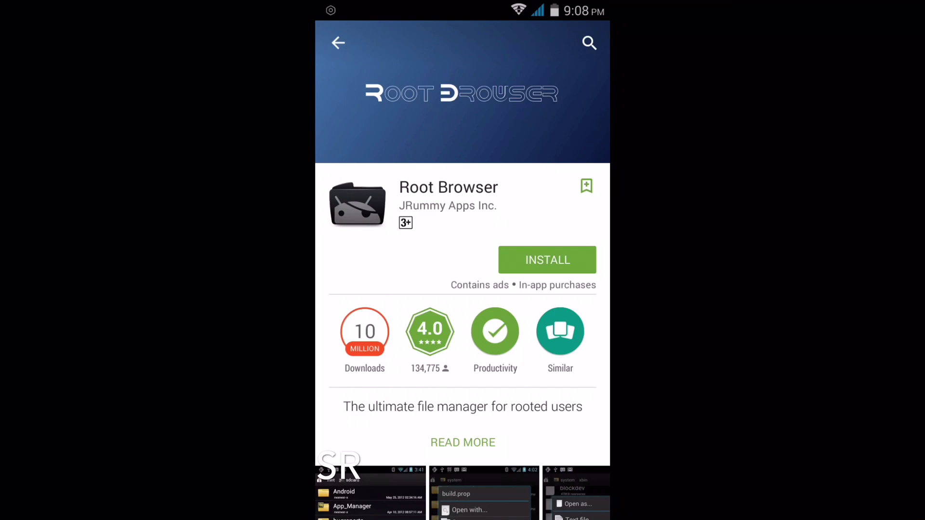
click(547, 259)
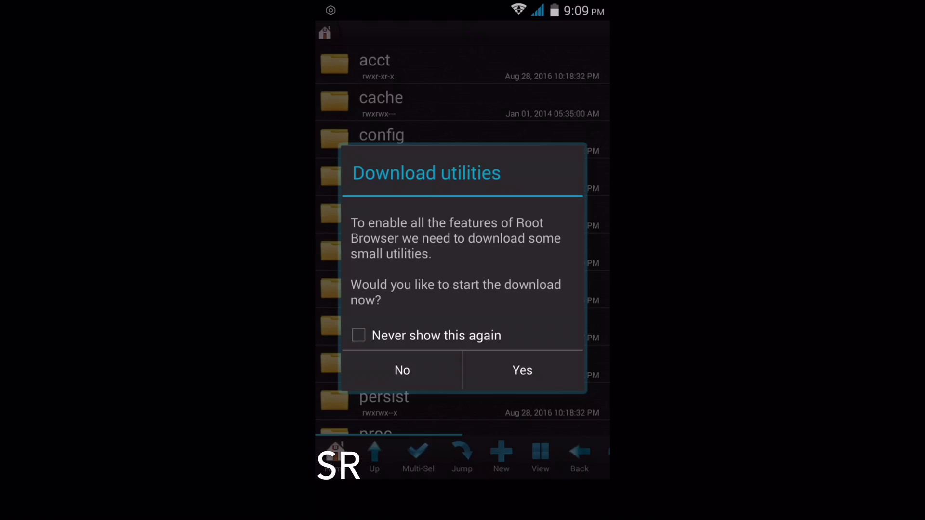
Decline the utilities download with 'Never show this again', open data, and allow root
click(359, 335)
click(401, 371)
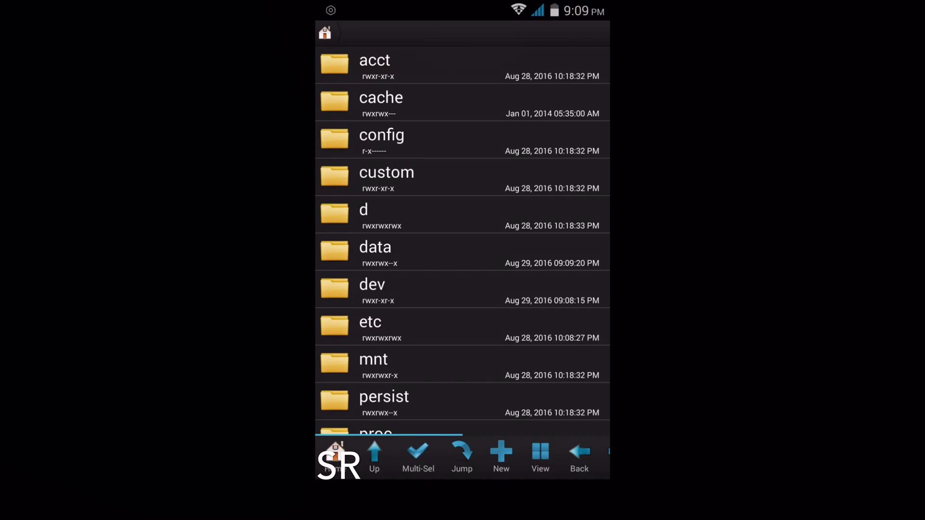
click(375, 252)
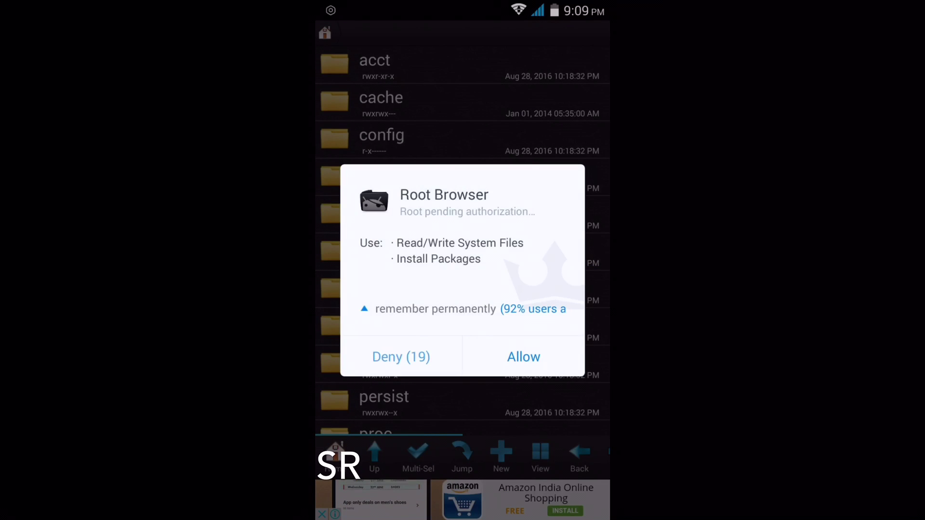
click(524, 356)
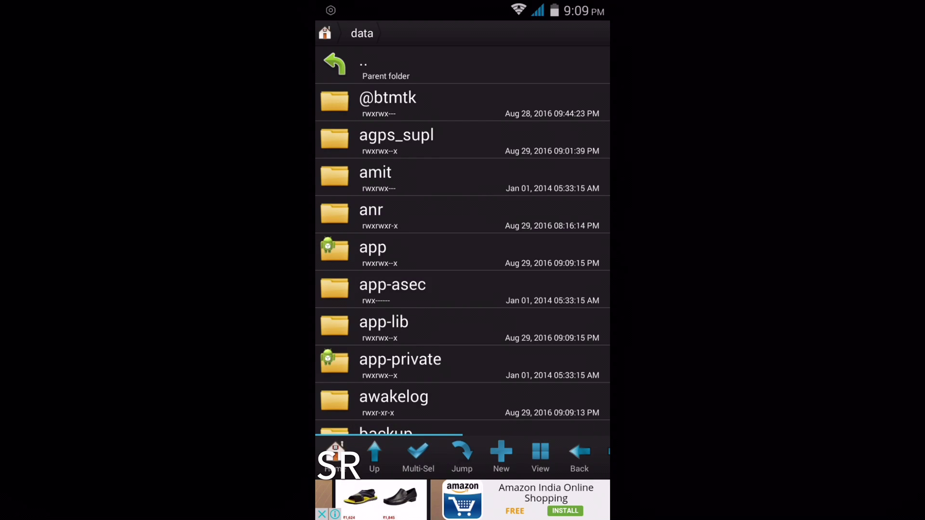
scroll(462, 240, down, 10)
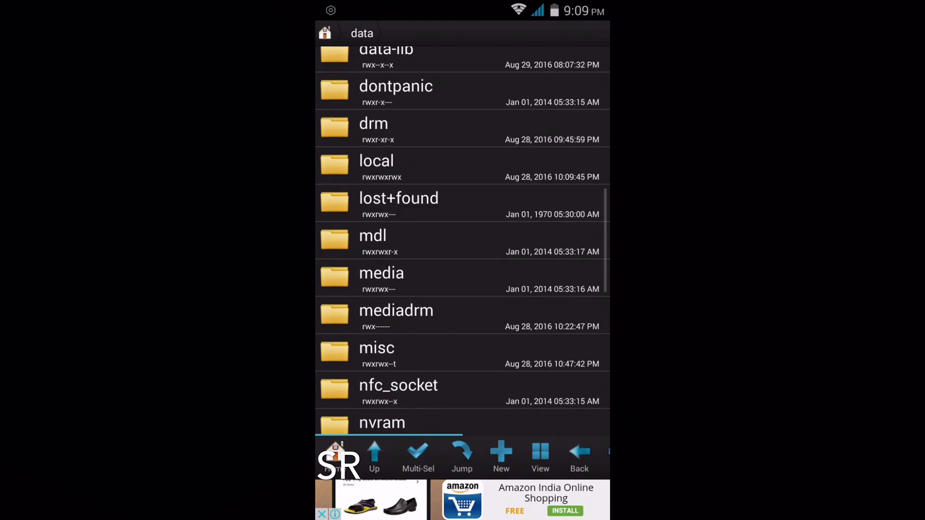
scroll(462, 241, down, 10)
scroll(462, 285, up, 3)
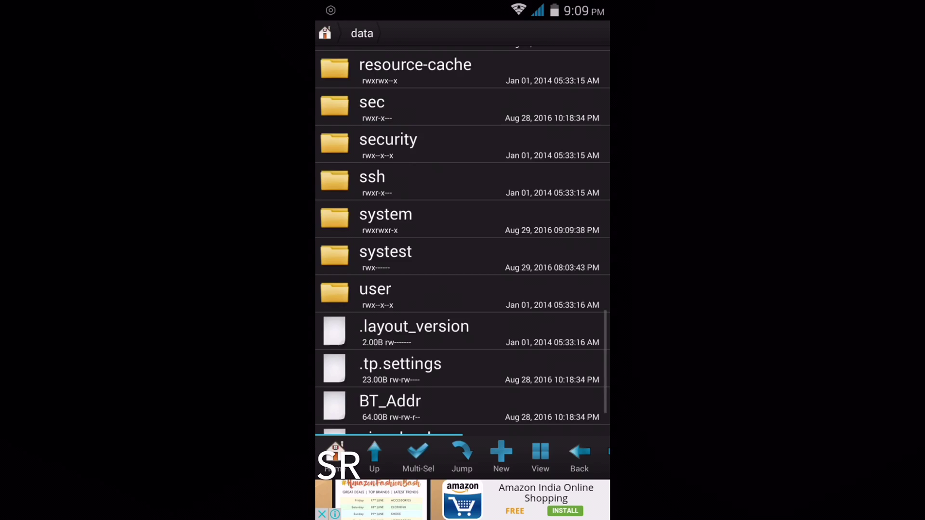
scroll(463, 240, up, 1)
scroll(462, 241, up, 3)
scroll(462, 241, down, 1)
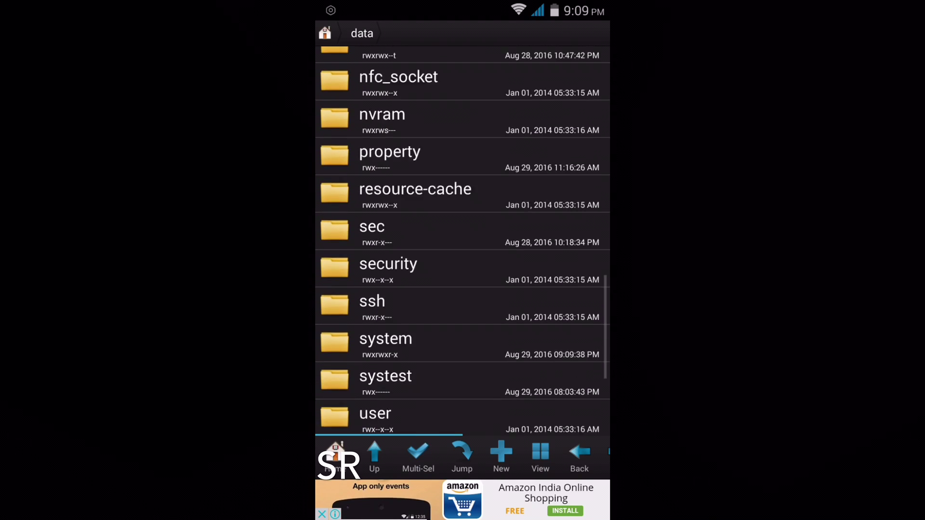
scroll(462, 241, down, 1)
scroll(462, 241, up, 3)
scroll(463, 241, down, 1)
scroll(462, 241, up, 3)
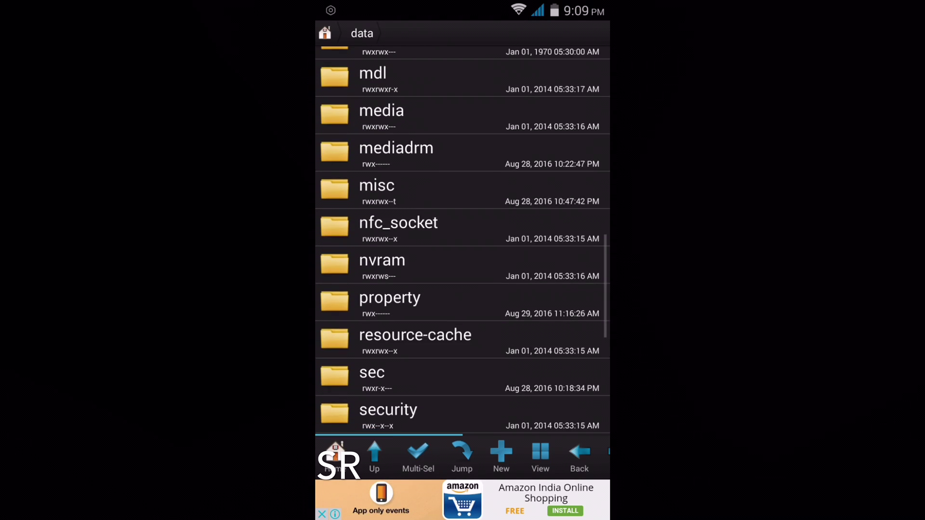
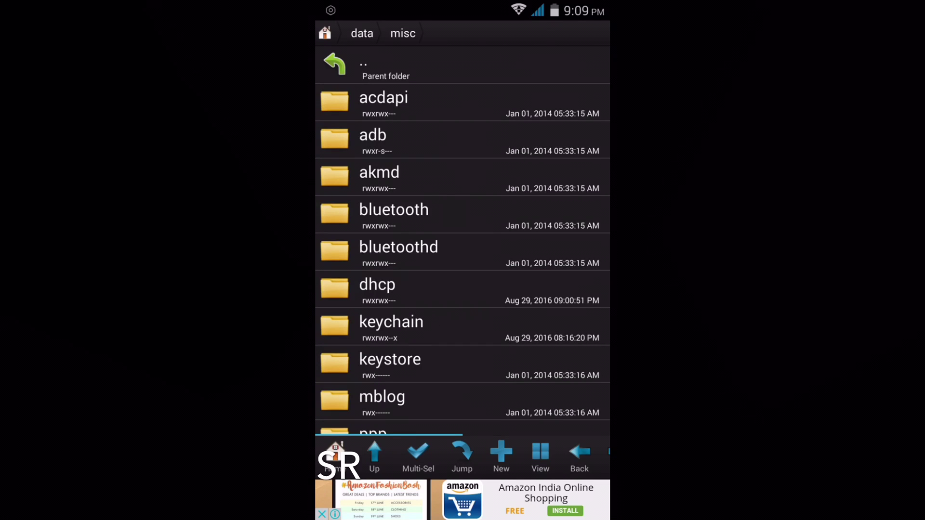
scroll(463, 241, down, 1)
scroll(463, 241, down, 2)
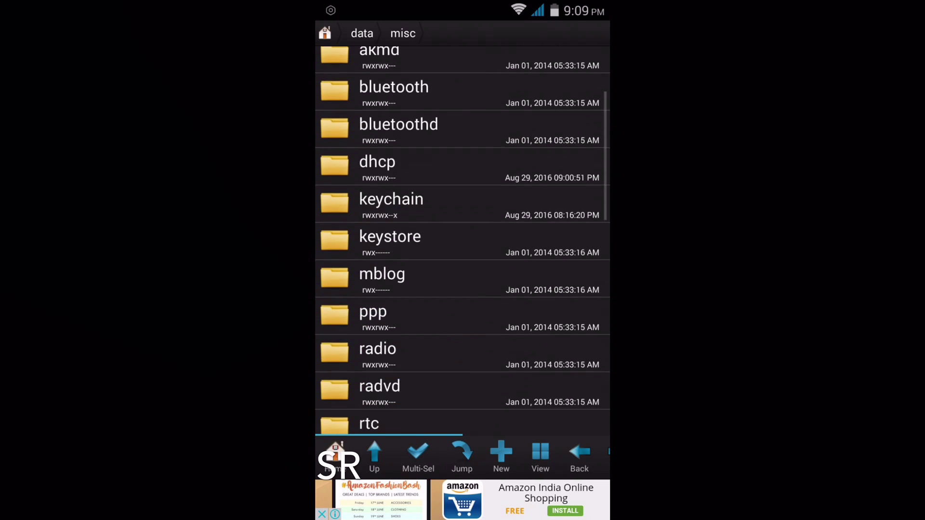
scroll(462, 241, down, 3)
scroll(462, 241, down, 6)
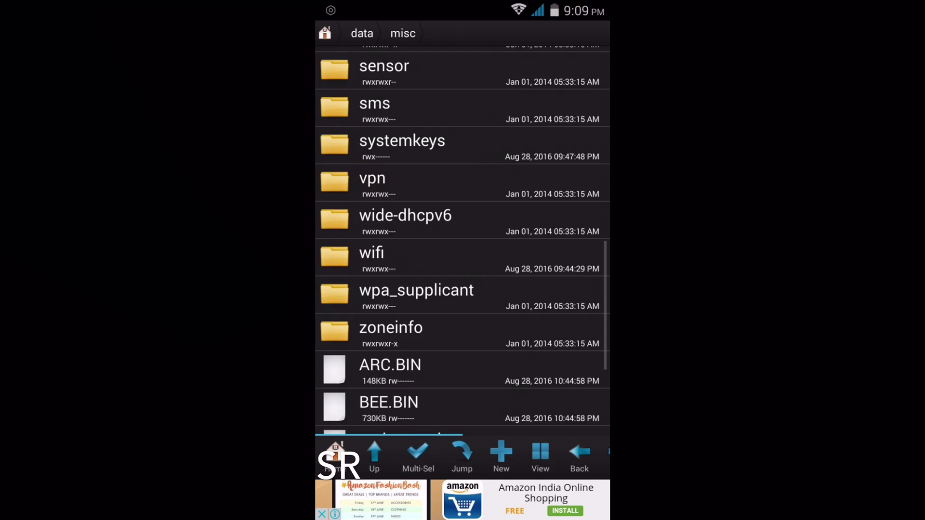
Open the wifi folder and select wpa_supplicant.conf to bring up the app chooser
click(463, 258)
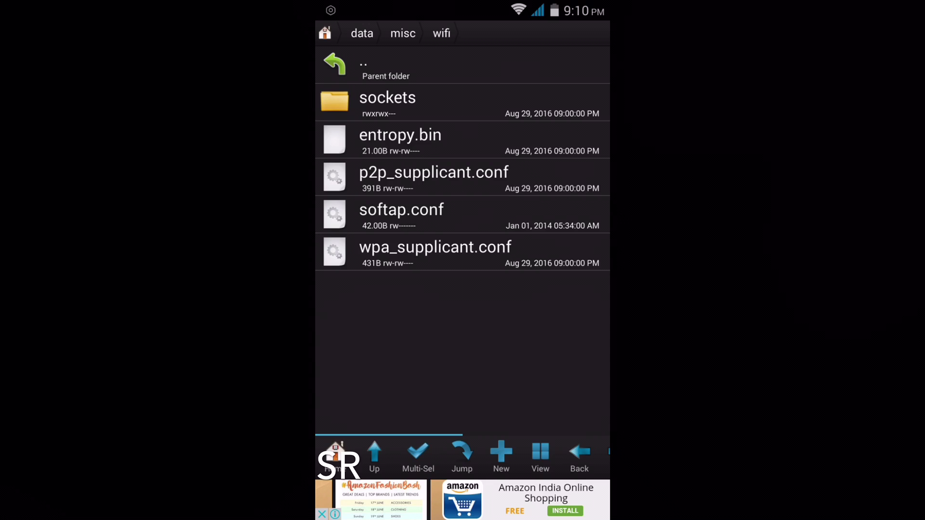
click(463, 253)
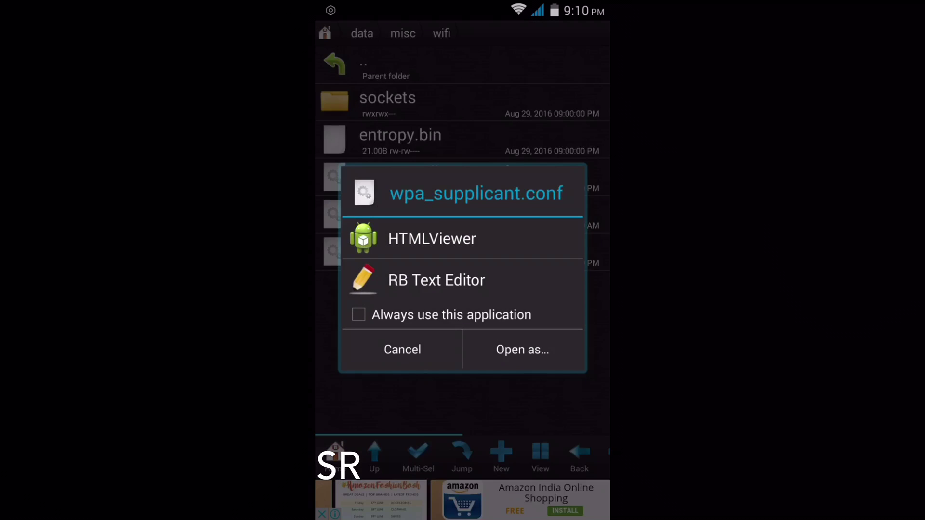
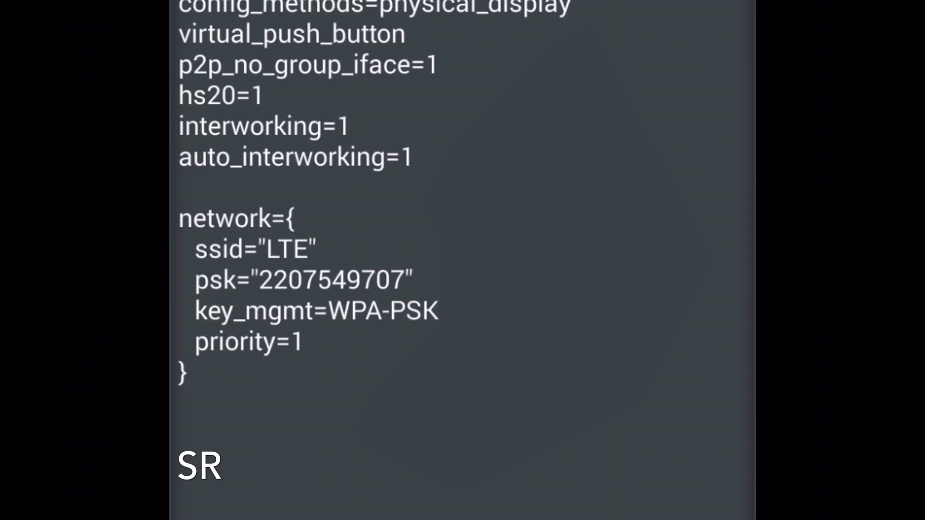
Add a blank first line after network={ in the LTE block, then place the caret in the psk value
double_click(335, 280)
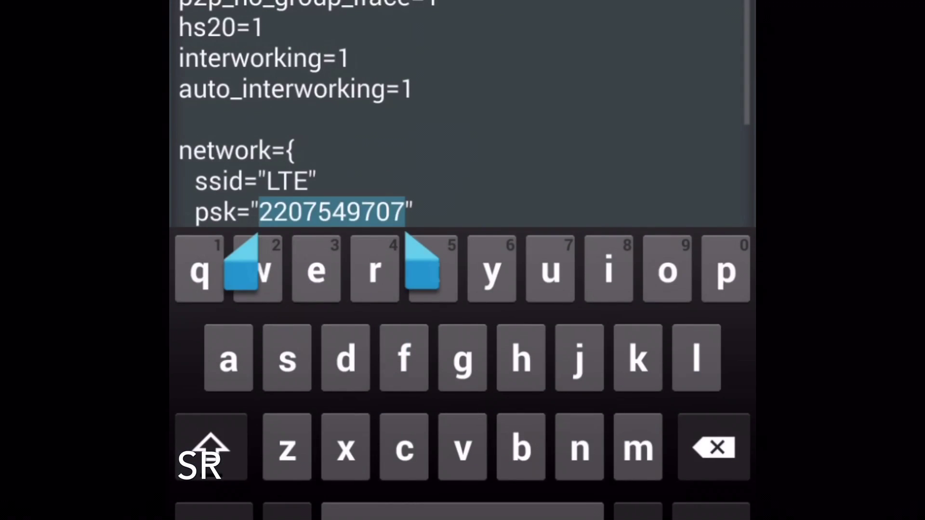
click(294, 151)
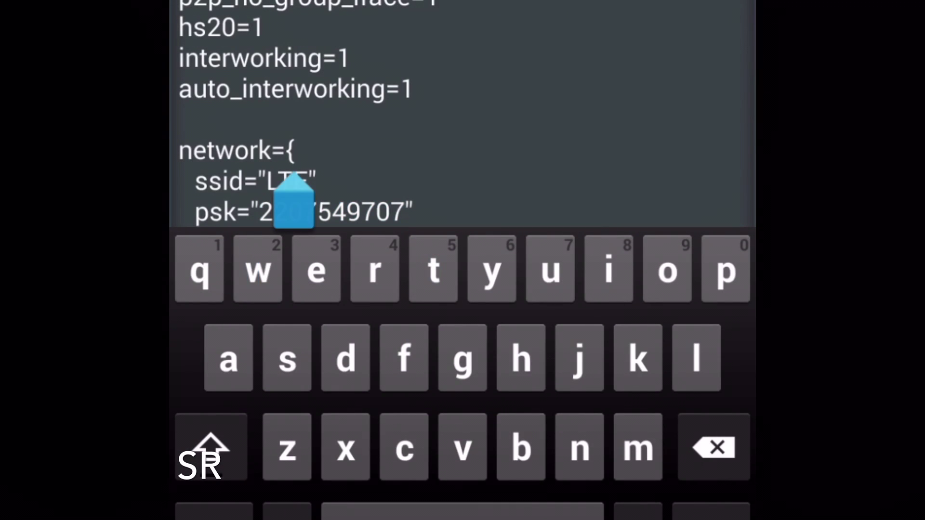
click(711, 512)
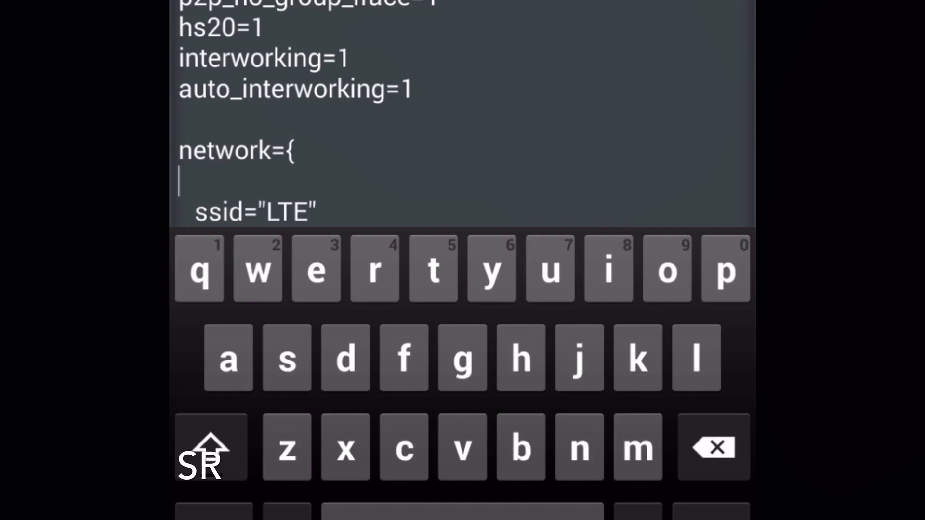
key(Escape)
click(361, 310)
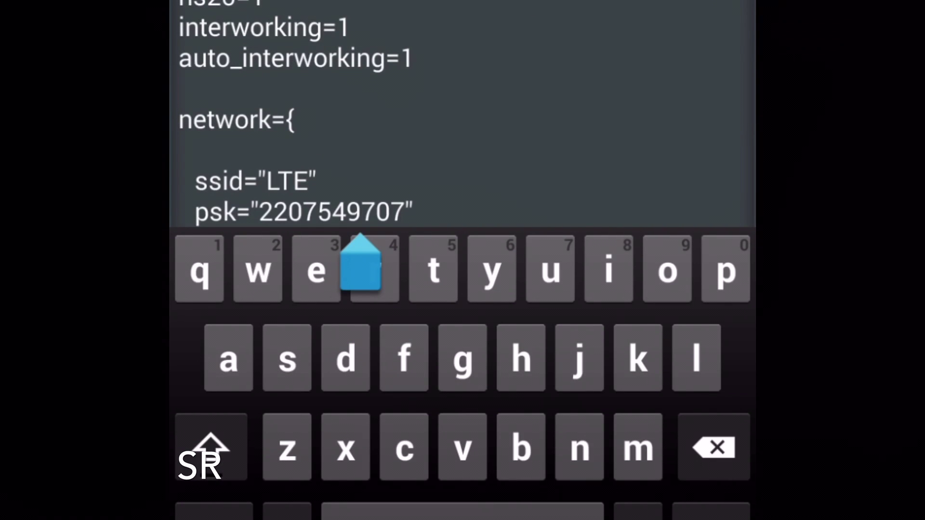
Hide the keyboard and drag the caret toward the end of the psk password
key(Escape)
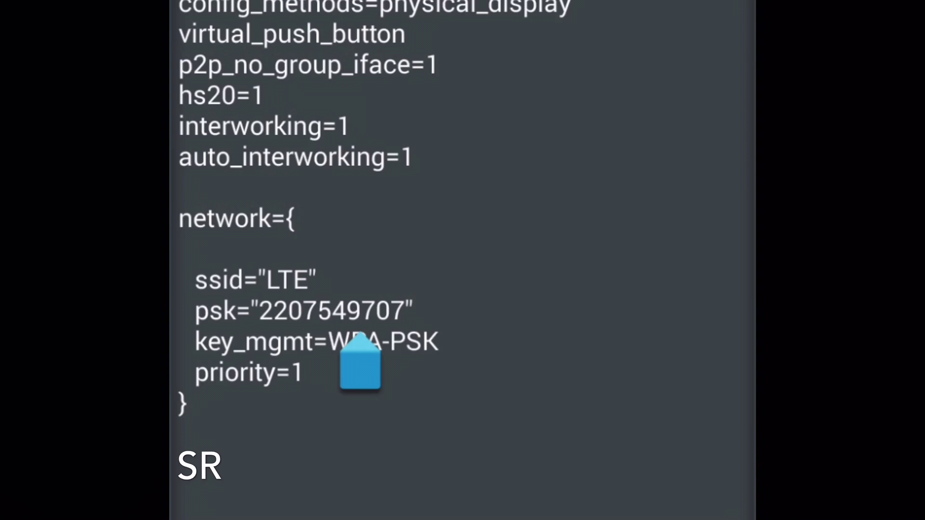
mouse_move(361, 368)
mouse_down()
mouse_move(390, 368)
mouse_move(306, 333)
mouse_move(279, 337)
mouse_move(359, 365)
mouse_move(404, 369)
mouse_up()
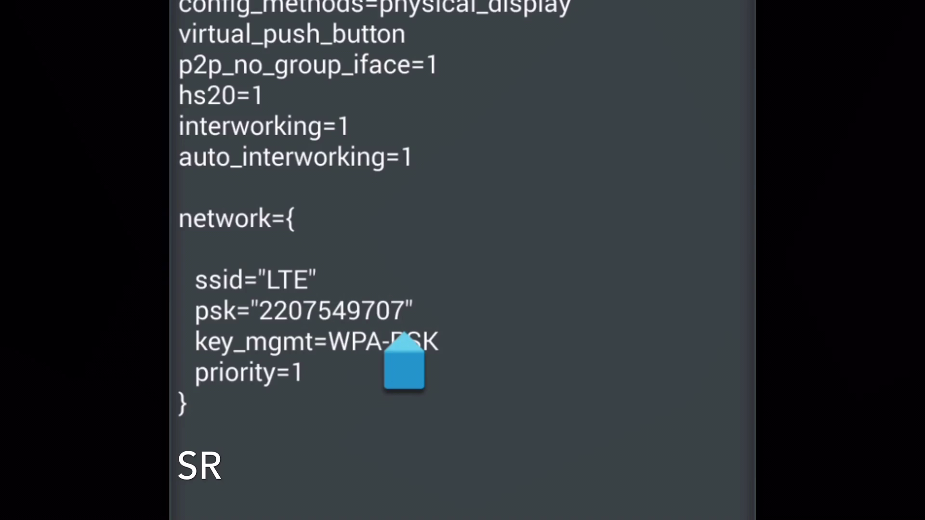